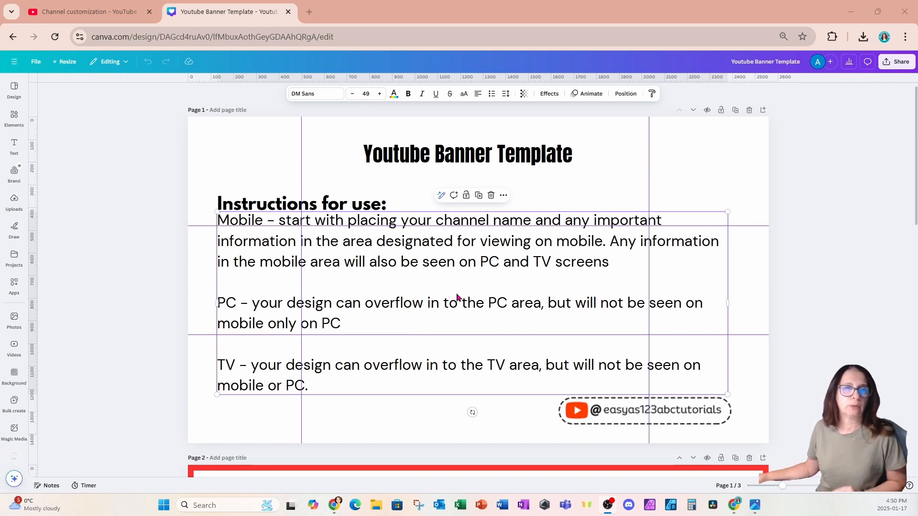
Scroll down from Page 1 to the Page 2 grid of labelled TV, PC and MOBILE safe areas
{"action": "scroll", "coordinate": [458, 297], "scroll_direction": "down", "scroll_amount": 2}
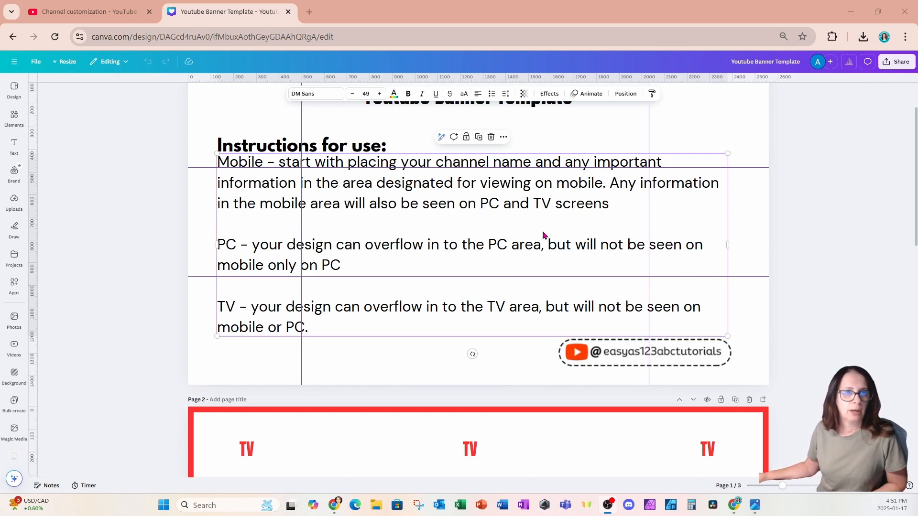
{"action": "scroll", "coordinate": [543, 240], "scroll_direction": "up", "scroll_amount": 1}
{"action": "scroll", "coordinate": [565, 233], "scroll_direction": "down", "scroll_amount": 4}
{"action": "scroll", "coordinate": [564, 233], "scroll_direction": "down", "scroll_amount": 3}
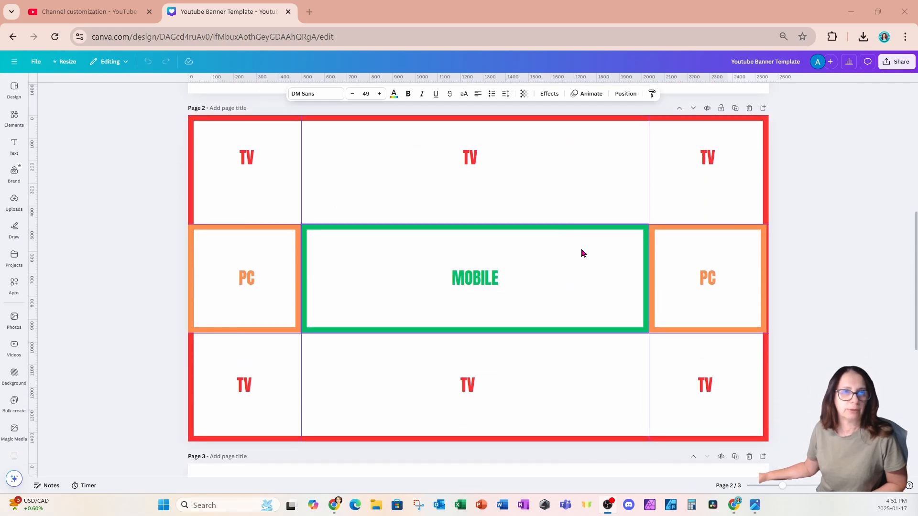
{"action": "scroll", "coordinate": [480, 333], "scroll_direction": "up", "scroll_amount": 5}
{"action": "scroll", "coordinate": [480, 335], "scroll_direction": "up", "scroll_amount": 1}
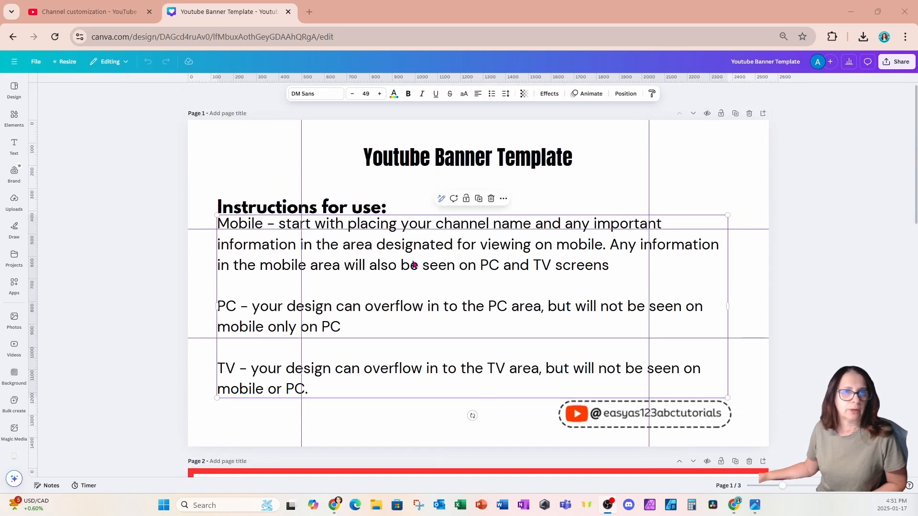
{"action": "scroll", "coordinate": [469, 359], "scroll_direction": "down", "scroll_amount": 6}
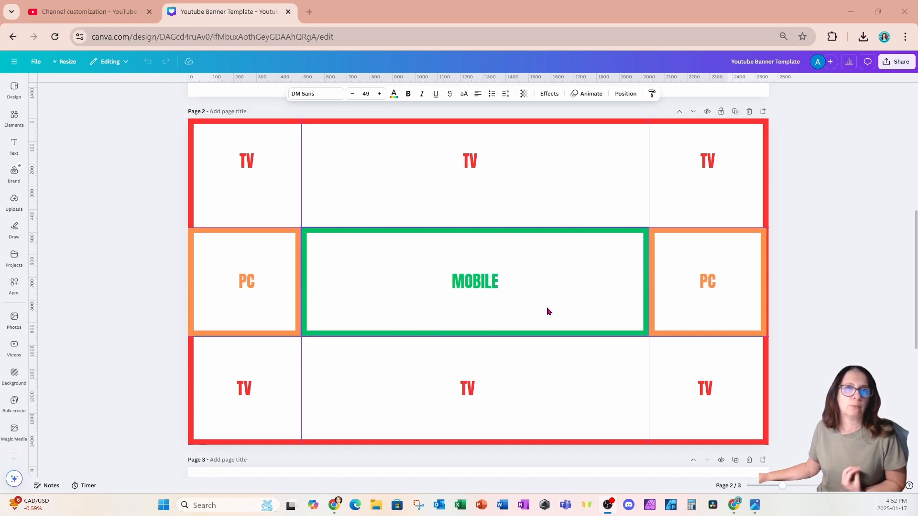
On page 3, set the misty lake photo from Elements' Recently used as the page background
{"action": "scroll", "coordinate": [548, 311], "scroll_direction": "down", "scroll_amount": 7}
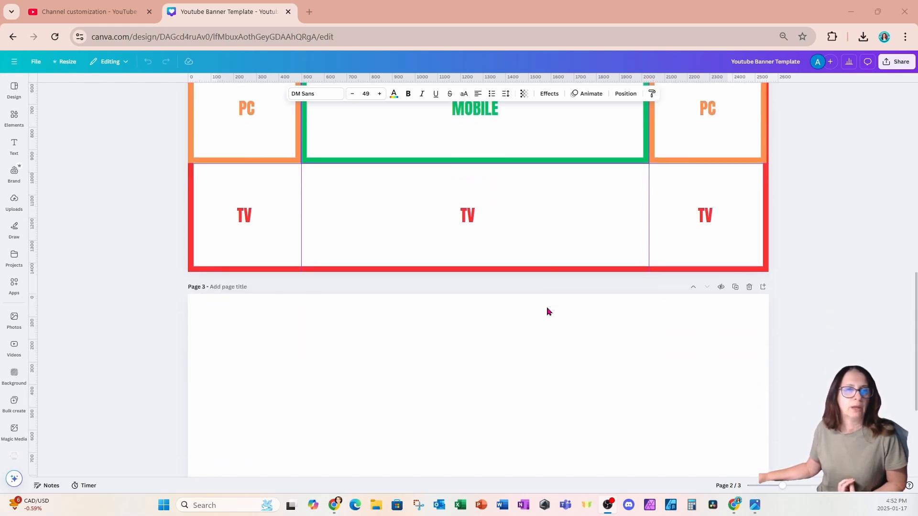
{"action": "left_click", "coordinate": [549, 328]}
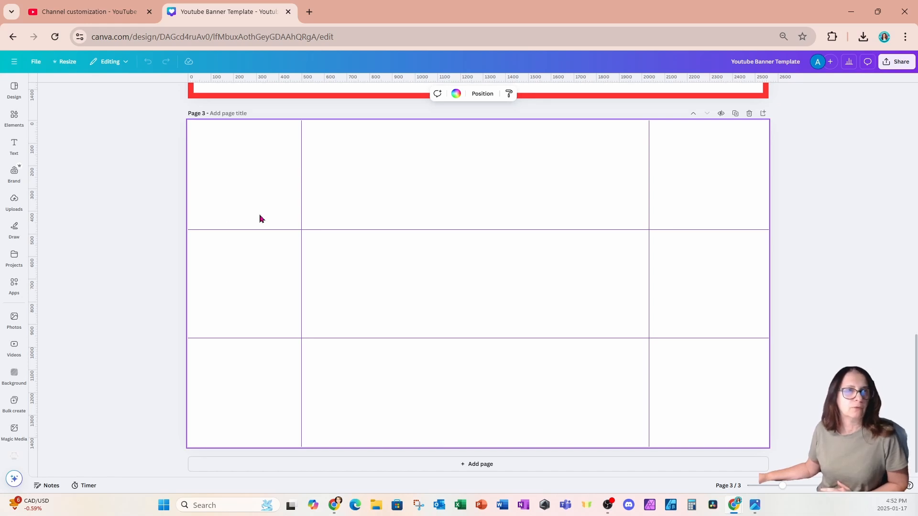
{"action": "left_click", "coordinate": [14, 127]}
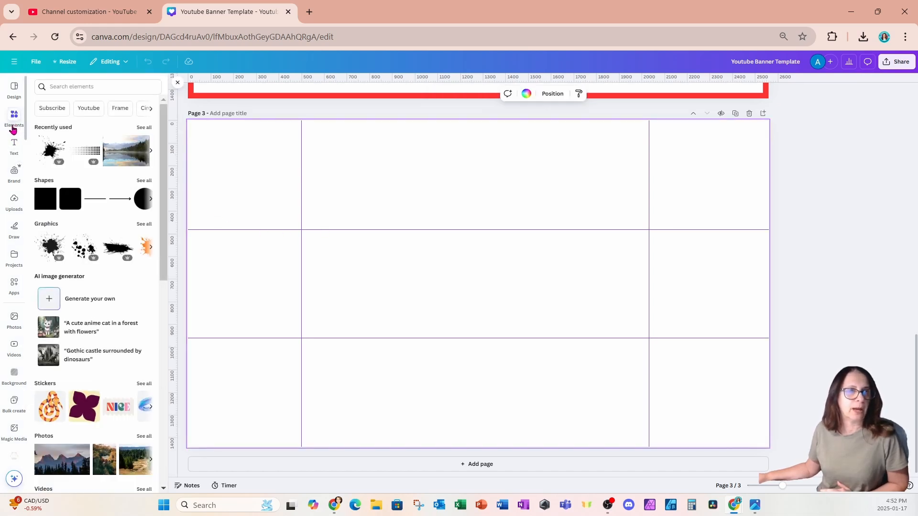
{"action": "left_click", "coordinate": [126, 150]}
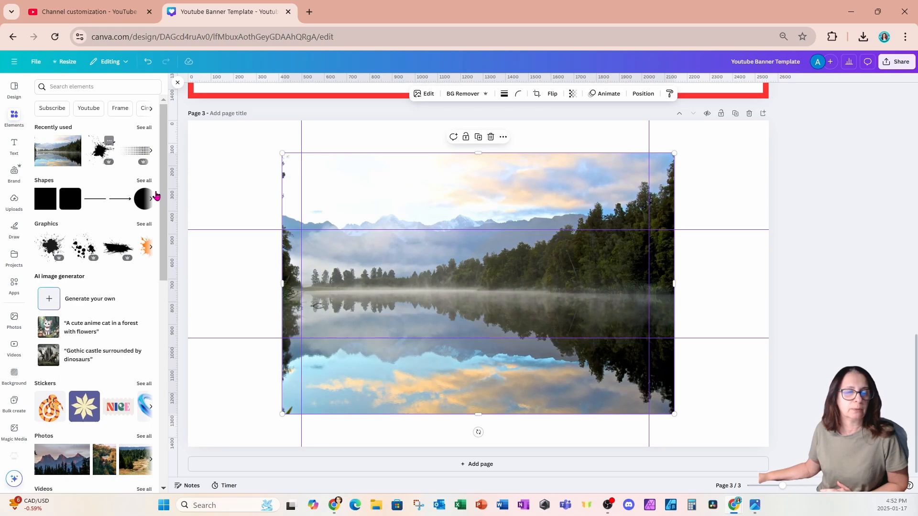
{"action": "right_click", "coordinate": [478, 200]}
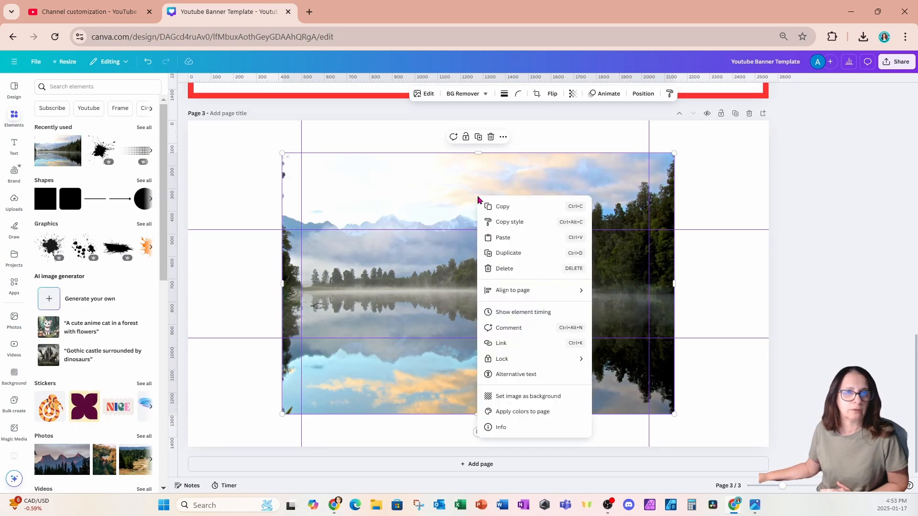
{"action": "left_click", "coordinate": [498, 398]}
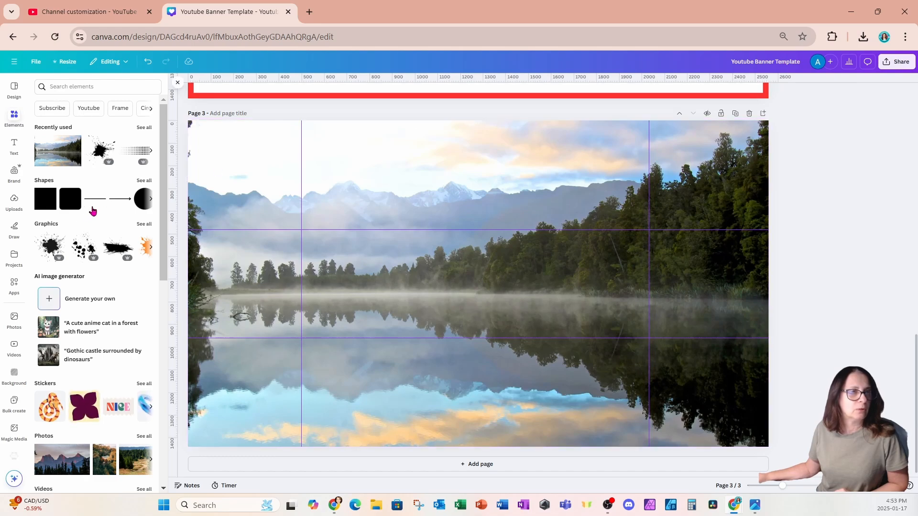
Launch FontStudio from Apps and load its CLASSIC template with Lilita One and layered shadows
{"action": "left_click", "coordinate": [14, 285]}
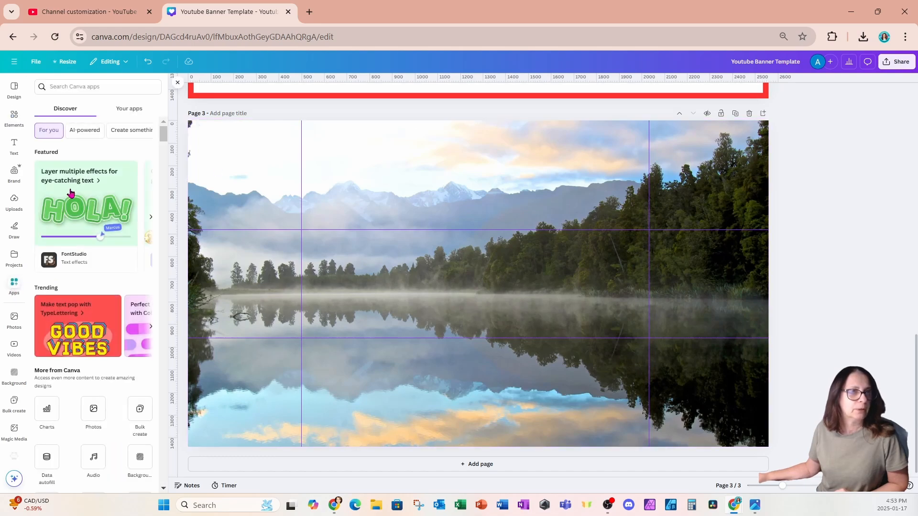
{"action": "left_click", "coordinate": [71, 193]}
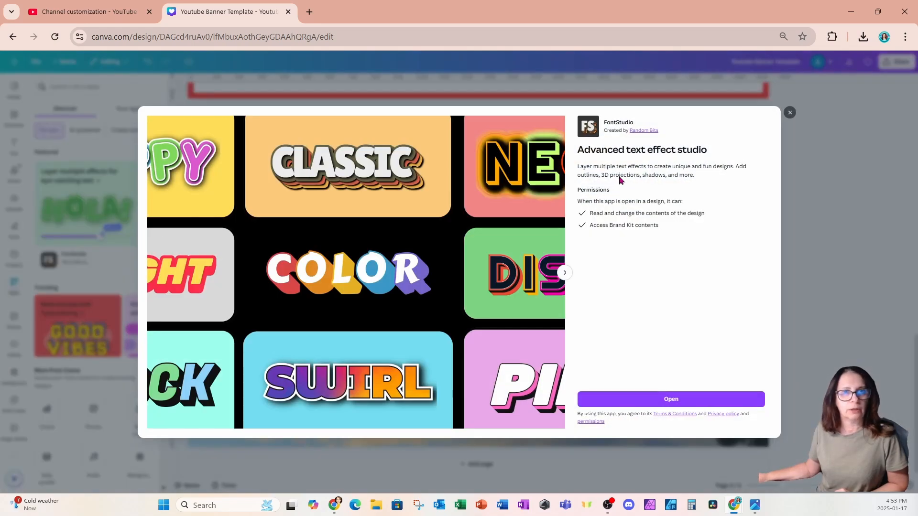
{"action": "left_click", "coordinate": [609, 398]}
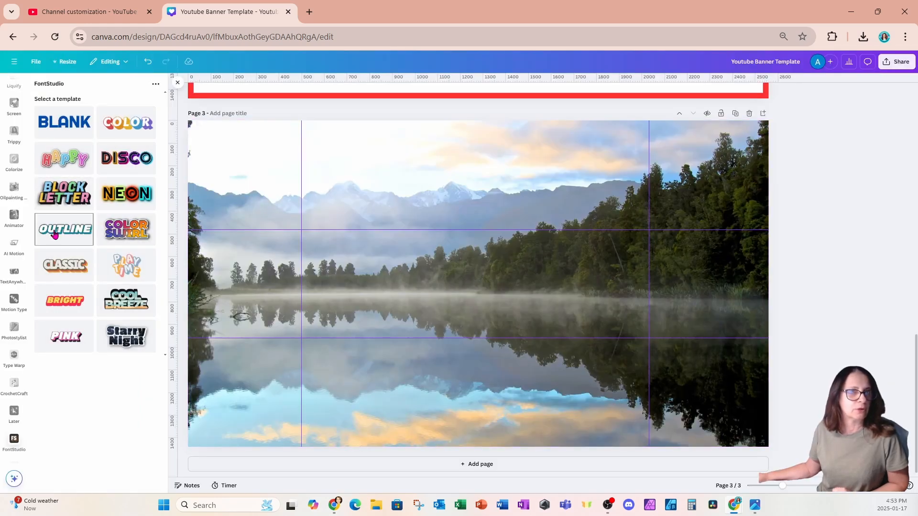
{"action": "left_click", "coordinate": [59, 273]}
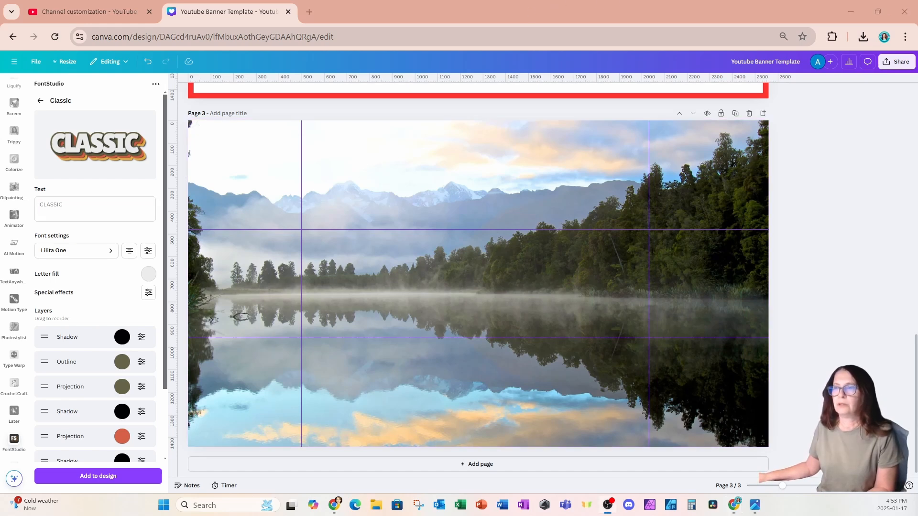
Replace the Classic template's sample text with 'IN THE NORTH' in capitals
{"action": "left_click", "coordinate": [68, 205]}
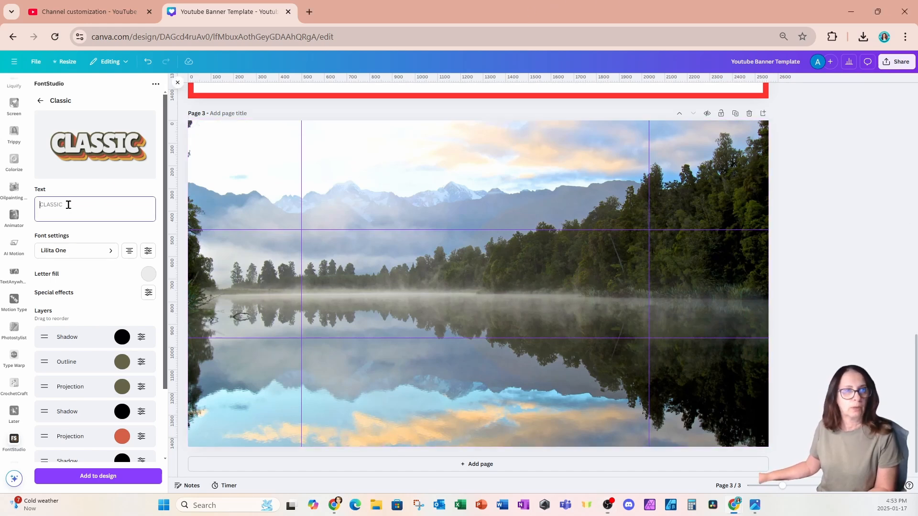
{"action": "type", "text": "in"}
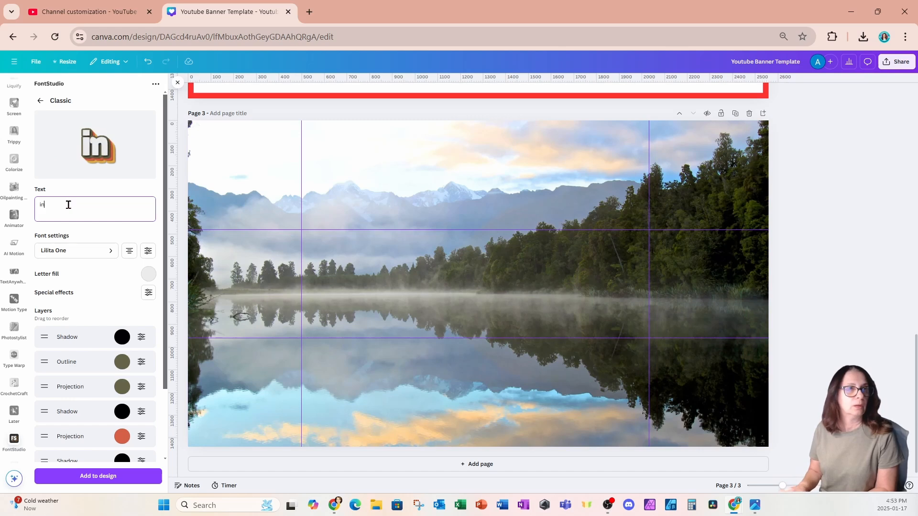
{"action": "key", "text": "BackSpace"}
{"action": "key", "text": "BackSpace"}
{"action": "type", "text": "IN THE NORTH"}
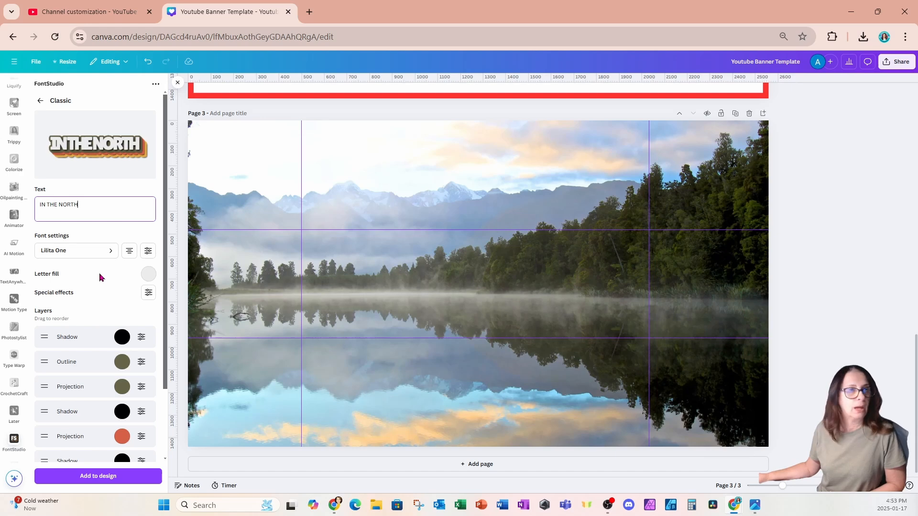
Loosen the effect's letter spacing from -125 to -5
{"action": "left_click", "coordinate": [147, 251]}
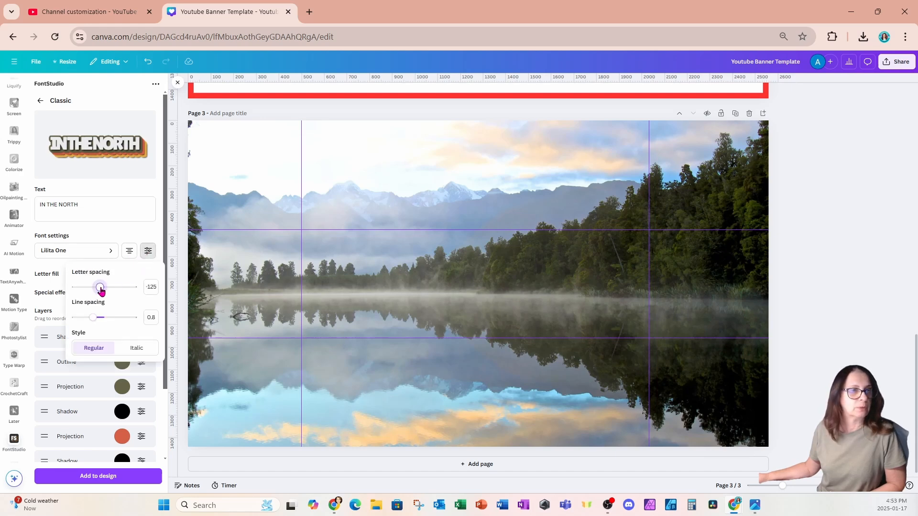
{"action": "left_click_drag", "start_coordinate": [100, 288], "coordinate": [105, 288]}
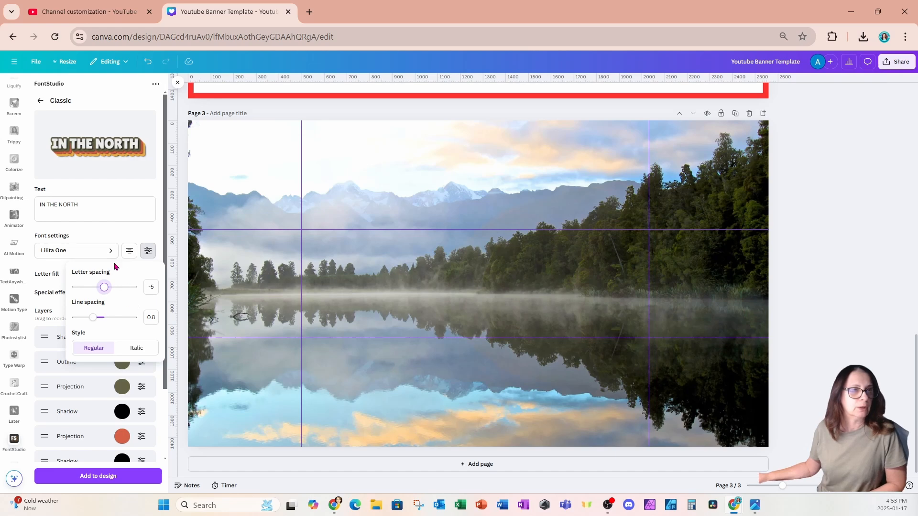
{"action": "left_click", "coordinate": [120, 232]}
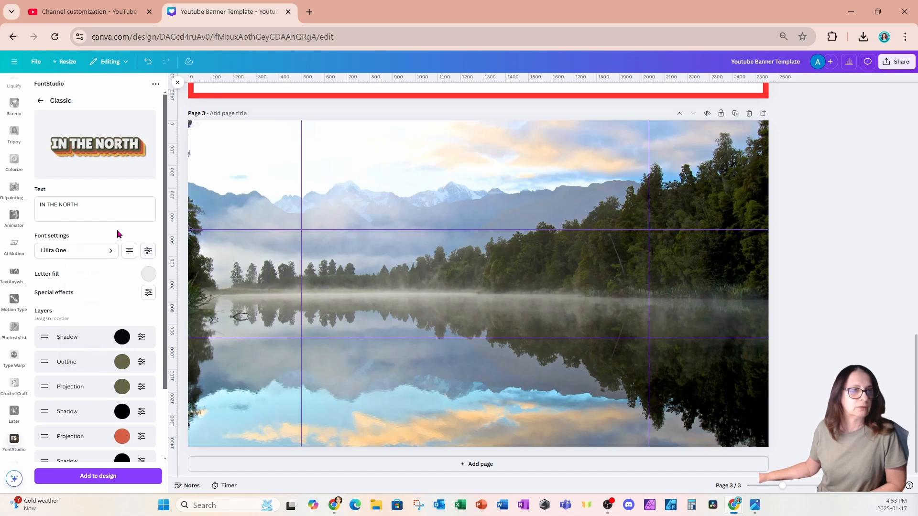
Add the retro IN THE NORTH title to the banner and trim empty space above and below it
{"action": "left_click", "coordinate": [56, 484]}
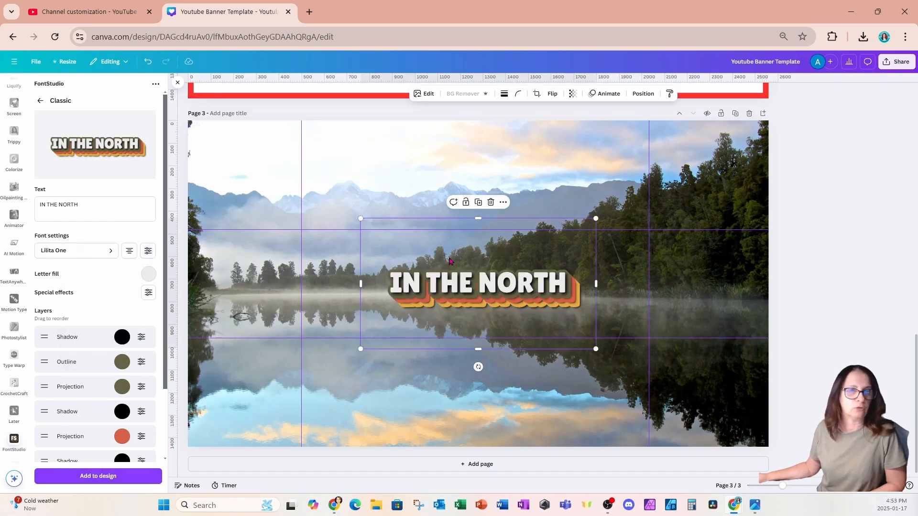
{"action": "left_click_drag", "start_coordinate": [479, 219], "coordinate": [476, 301]}
{"action": "left_click_drag", "start_coordinate": [477, 349], "coordinate": [478, 312]}
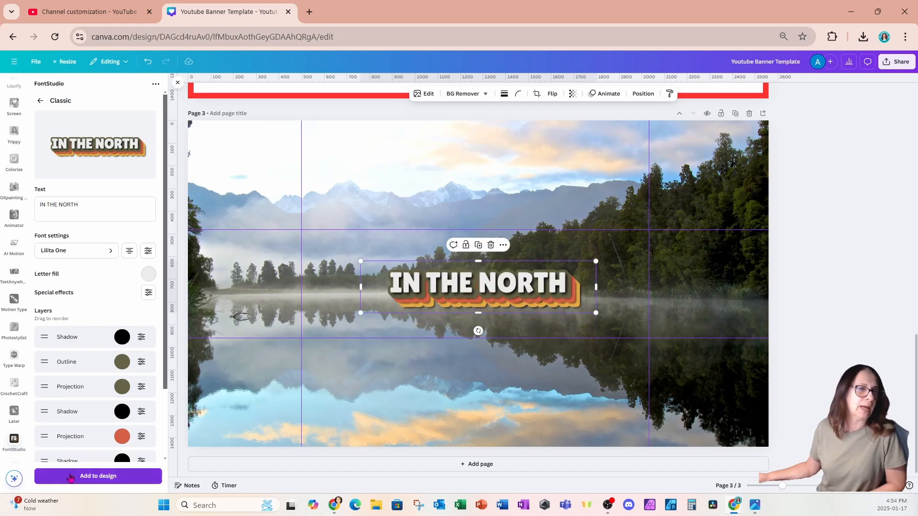
Enlarge the title and centre it across the middle of the lake photo
{"action": "left_click", "coordinate": [70, 476]}
{"action": "left_click_drag", "start_coordinate": [413, 302], "coordinate": [336, 261]}
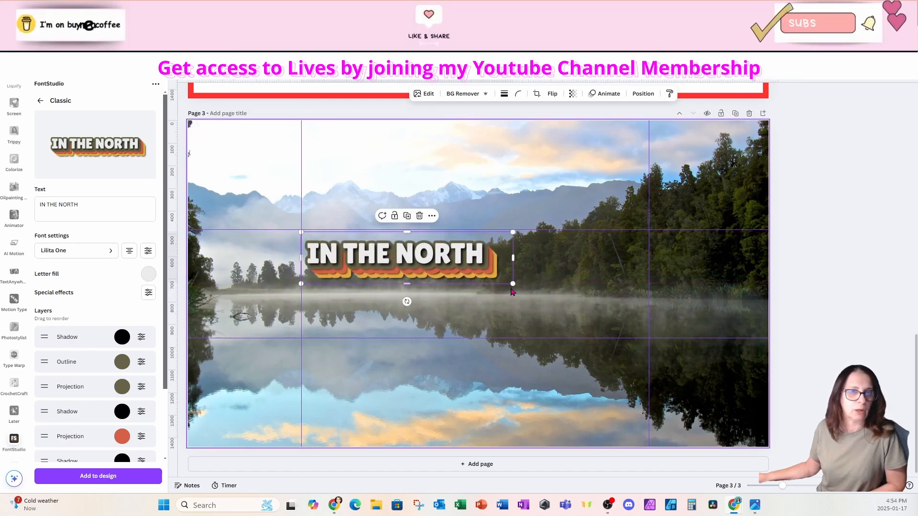
{"action": "left_click_drag", "start_coordinate": [512, 285], "coordinate": [678, 312]}
{"action": "left_click_drag", "start_coordinate": [586, 273], "coordinate": [586, 278]}
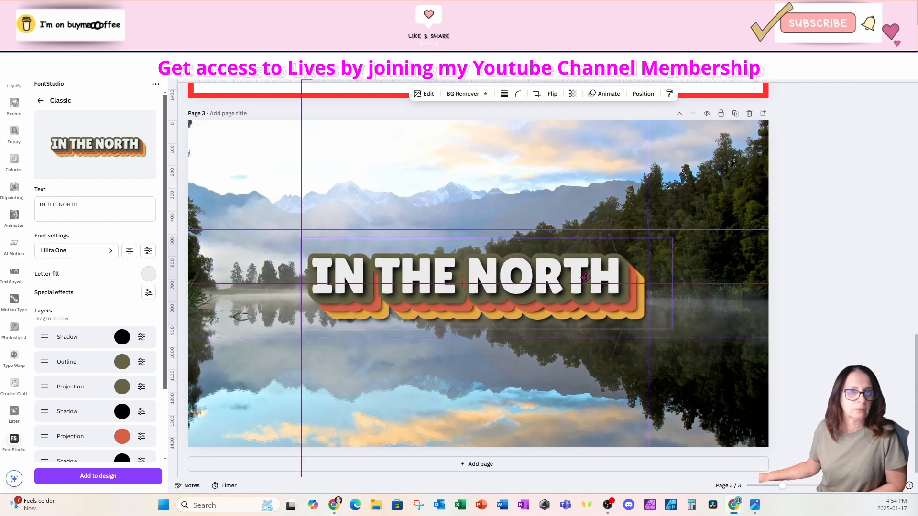
{"action": "left_click_drag", "start_coordinate": [585, 277], "coordinate": [586, 277]}
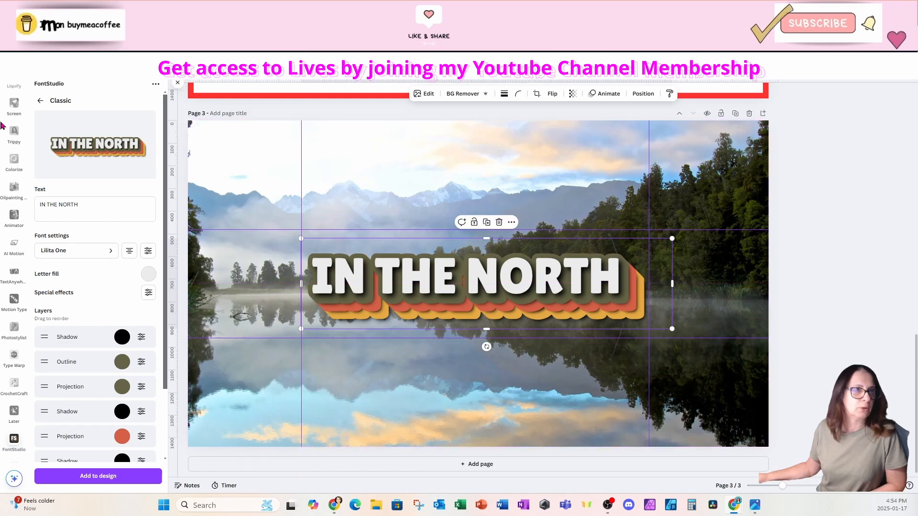
Add the black paint splatter from Recently used and place it over the word 'IN'
{"action": "left_click", "coordinate": [177, 83]}
{"action": "scroll", "coordinate": [14, 142], "scroll_direction": "down", "scroll_amount": 10}
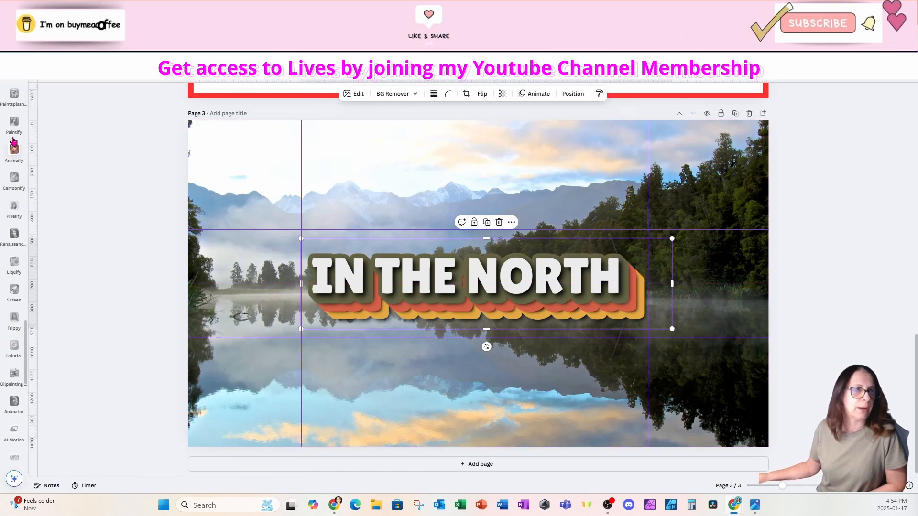
{"action": "scroll", "coordinate": [14, 142], "scroll_direction": "up", "scroll_amount": 10}
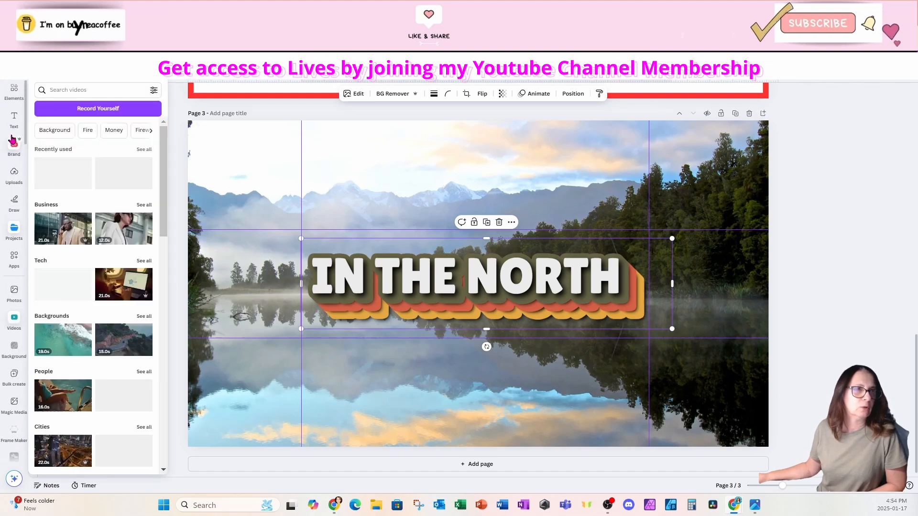
{"action": "left_click", "coordinate": [11, 126]}
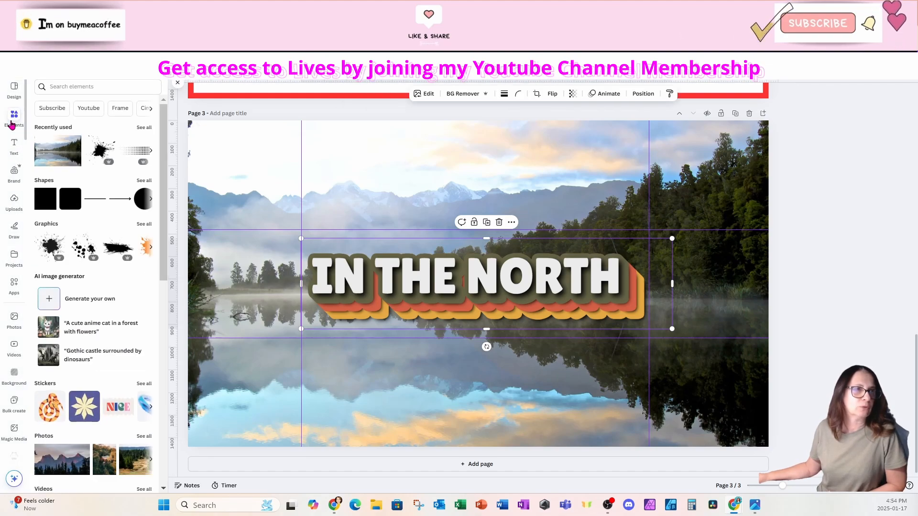
{"action": "left_click", "coordinate": [97, 152]}
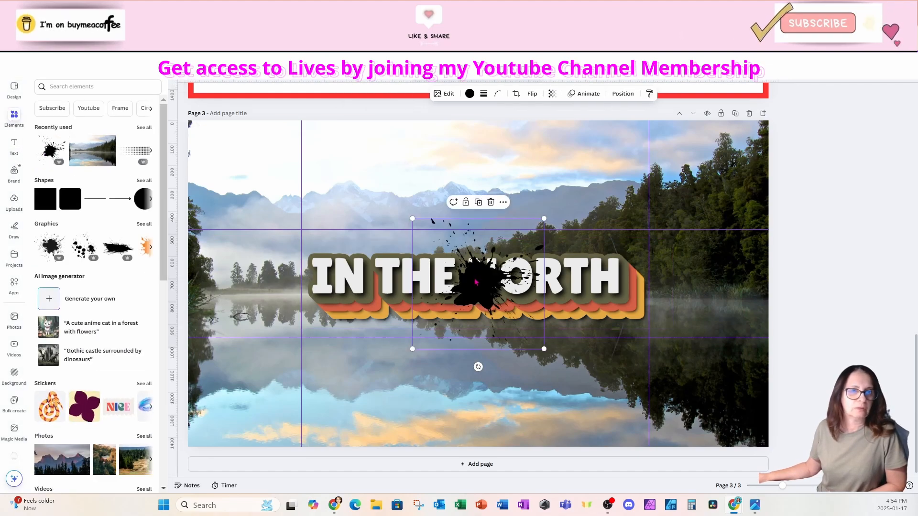
{"action": "left_click_drag", "start_coordinate": [483, 280], "coordinate": [306, 279]}
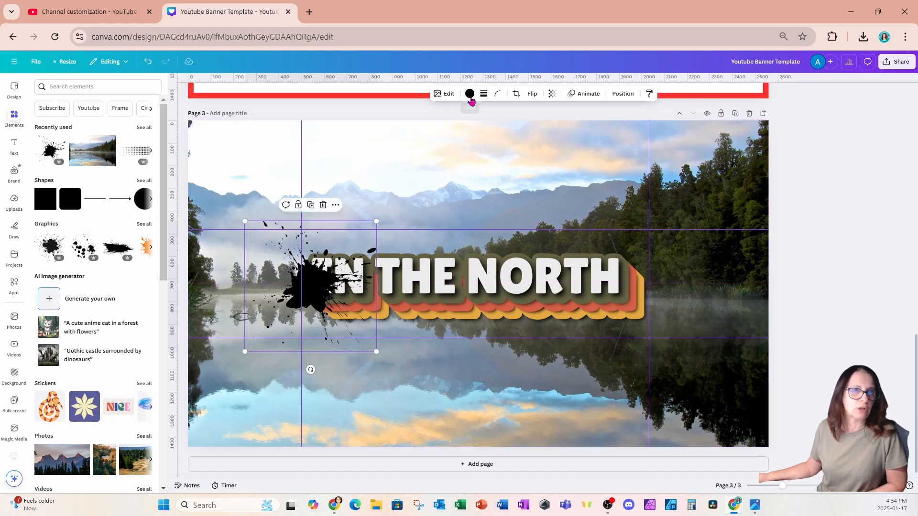
{"action": "left_click", "coordinate": [470, 94]}
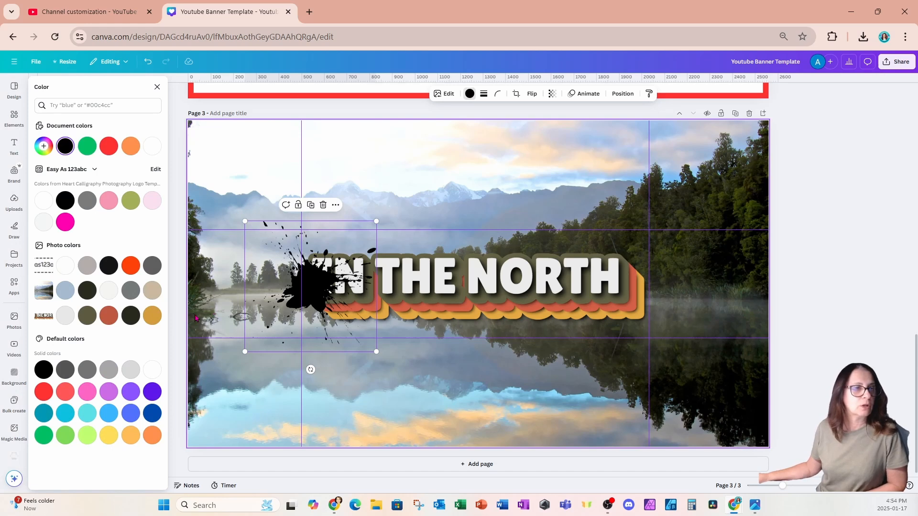
Recolour the ink splat a soft yellow, #F5D968
{"action": "left_click", "coordinate": [109, 436]}
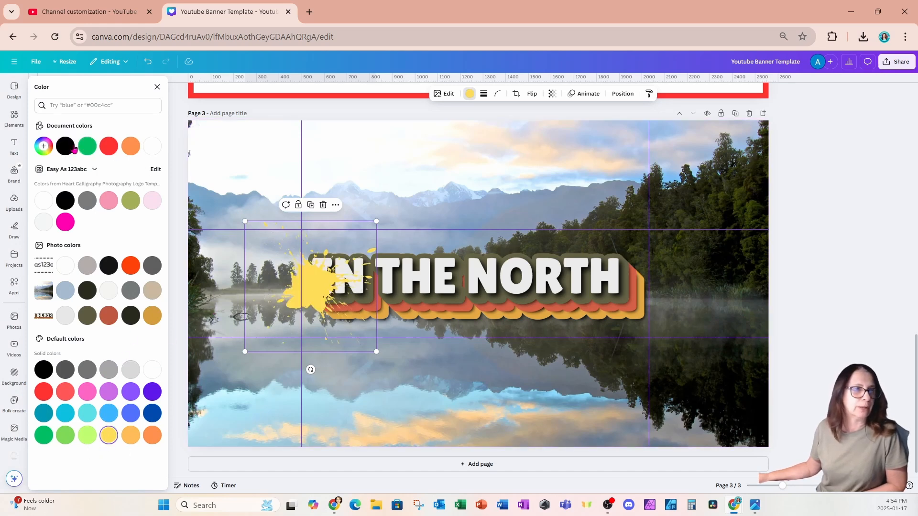
{"action": "left_click", "coordinate": [44, 146]}
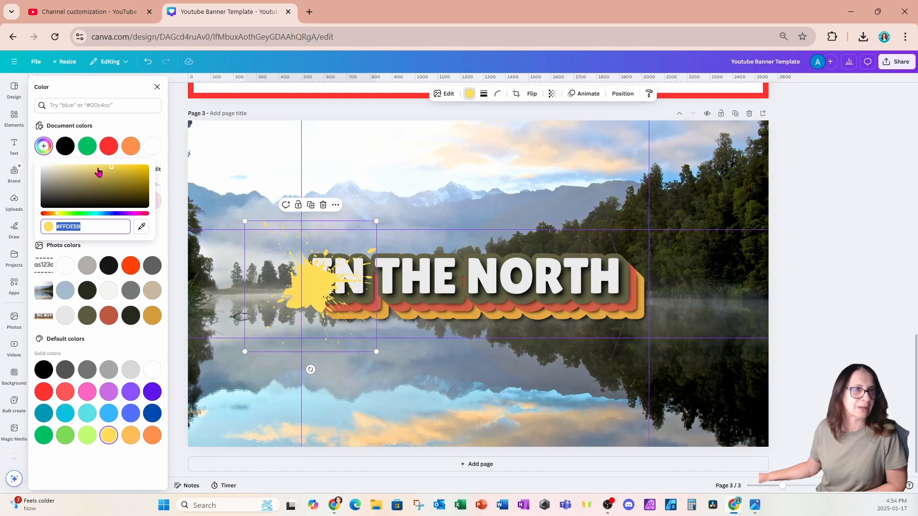
{"action": "left_click_drag", "start_coordinate": [109, 170], "coordinate": [103, 166]}
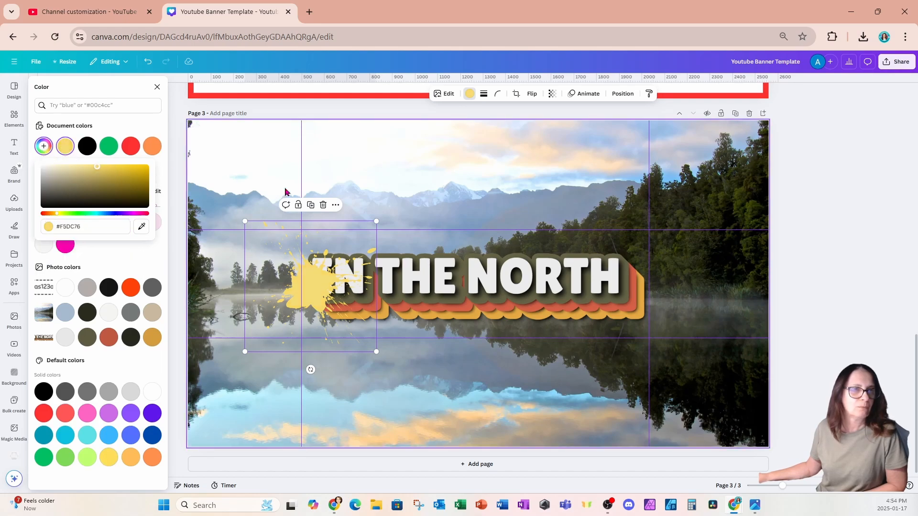
Enlarge the splat so it spreads across the banner's left side over 'IN THE'
{"action": "left_click_drag", "start_coordinate": [375, 222], "coordinate": [395, 265]}
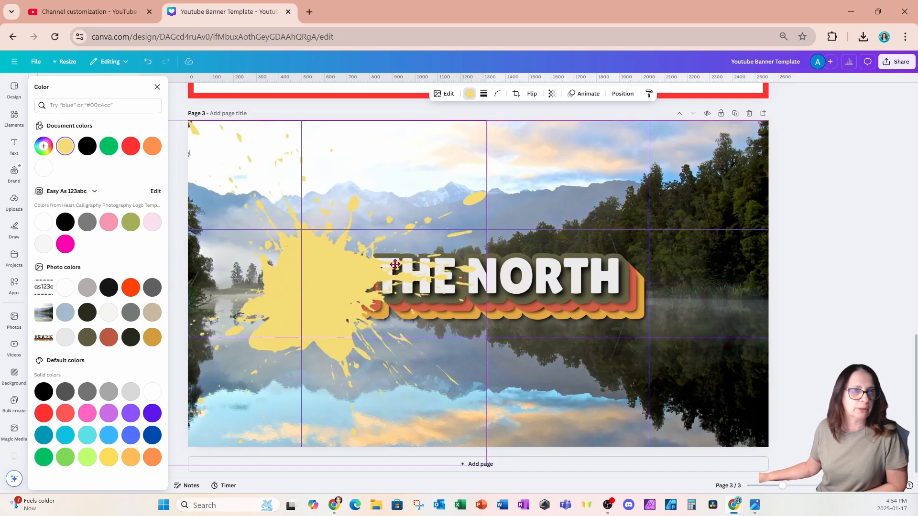
{"action": "left_click_drag", "start_coordinate": [488, 122], "coordinate": [645, 56]}
{"action": "left_click_drag", "start_coordinate": [526, 149], "coordinate": [475, 203]}
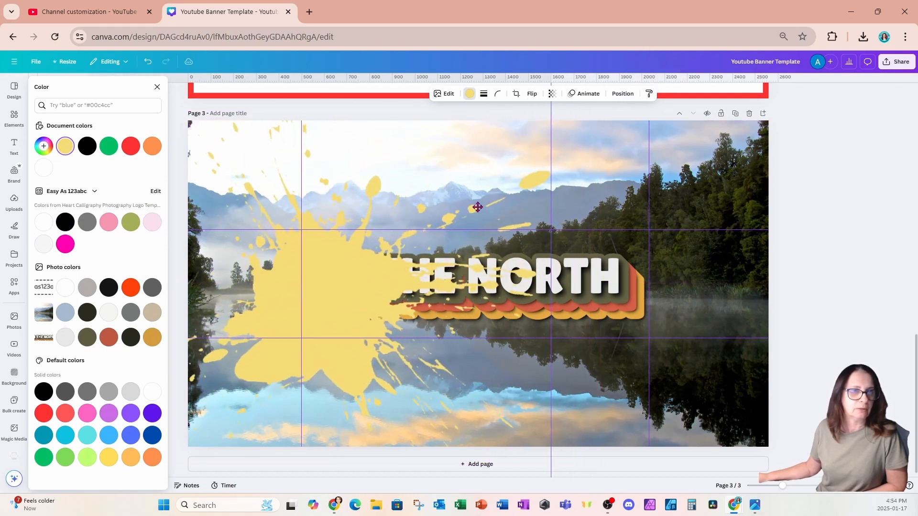
In Layers, move the splat below the IN THE NORTH text and nudge it slightly up
{"action": "left_click", "coordinate": [623, 93]}
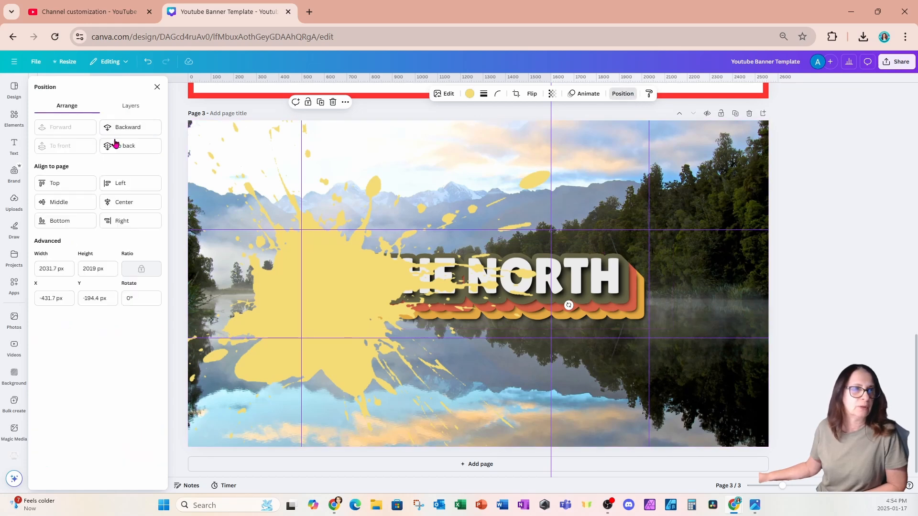
{"action": "left_click", "coordinate": [130, 108]}
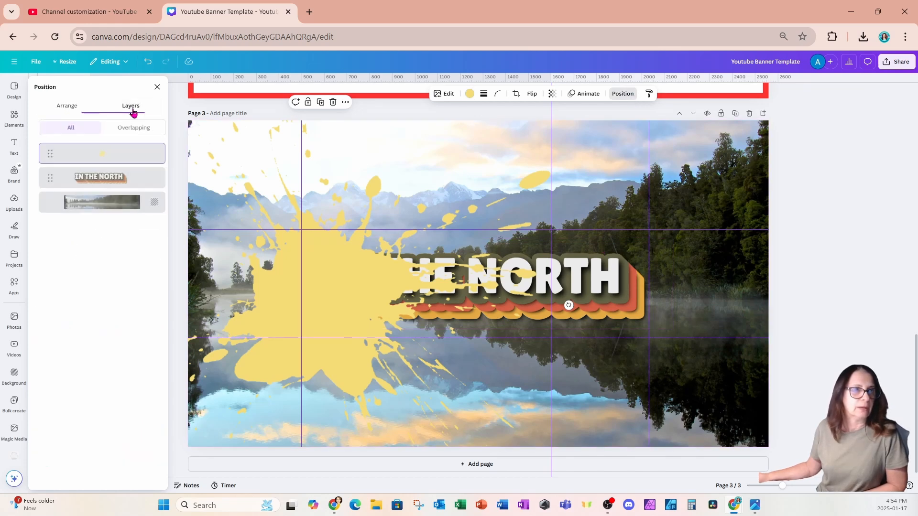
{"action": "left_click_drag", "start_coordinate": [106, 157], "coordinate": [107, 193]}
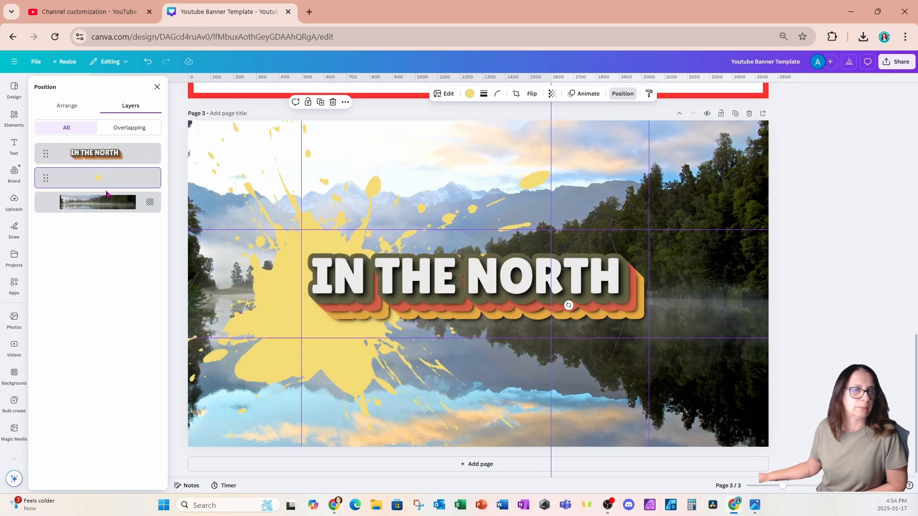
{"action": "left_click_drag", "start_coordinate": [246, 182], "coordinate": [247, 164]}
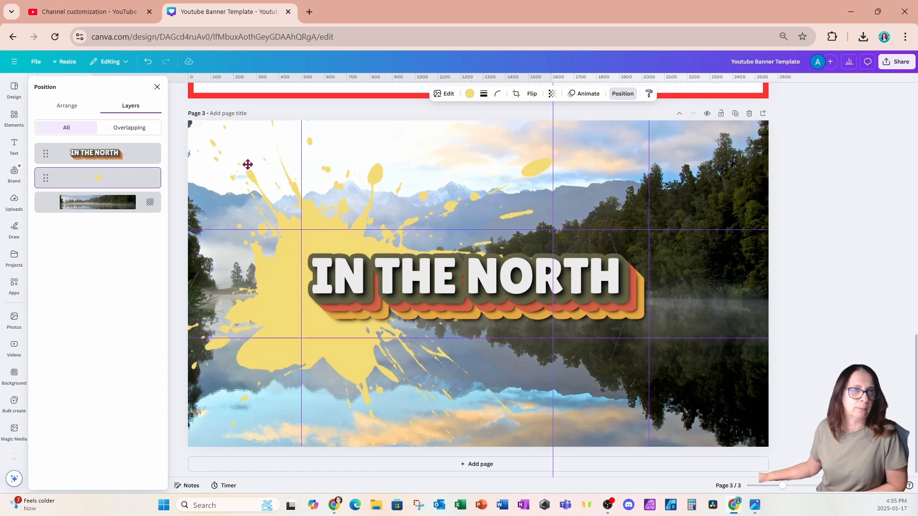
{"action": "left_click_drag", "start_coordinate": [248, 165], "coordinate": [248, 165]}
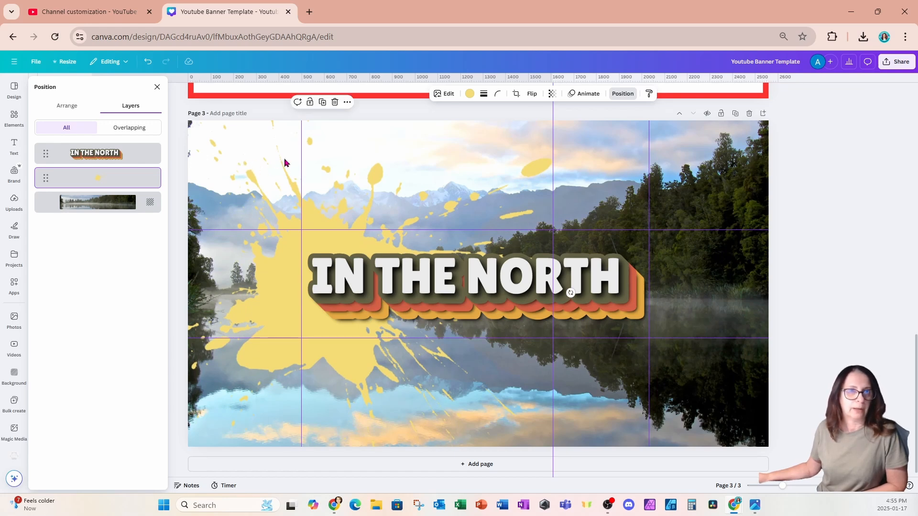
Apply a Drop shadow to the yellow splat (blur 20, angle 62, distance 50) and shift it right
{"action": "left_click", "coordinate": [445, 94]}
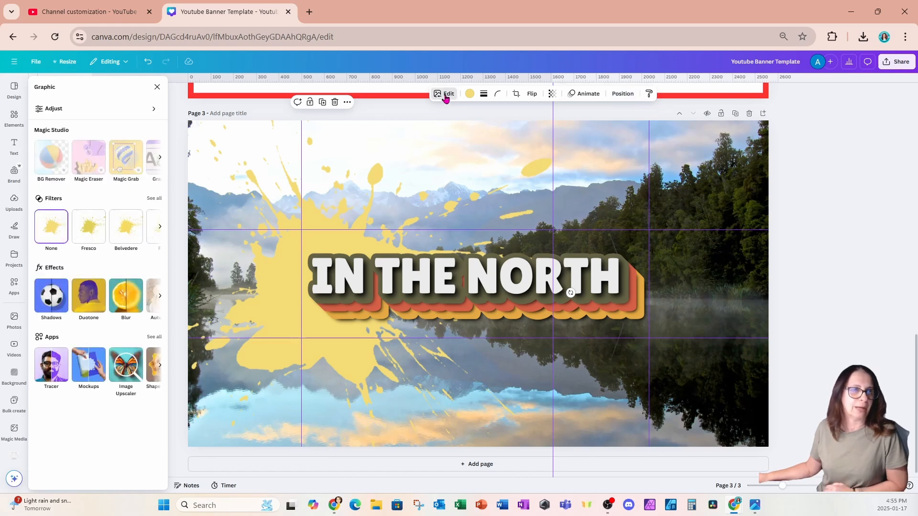
{"action": "left_click", "coordinate": [51, 296]}
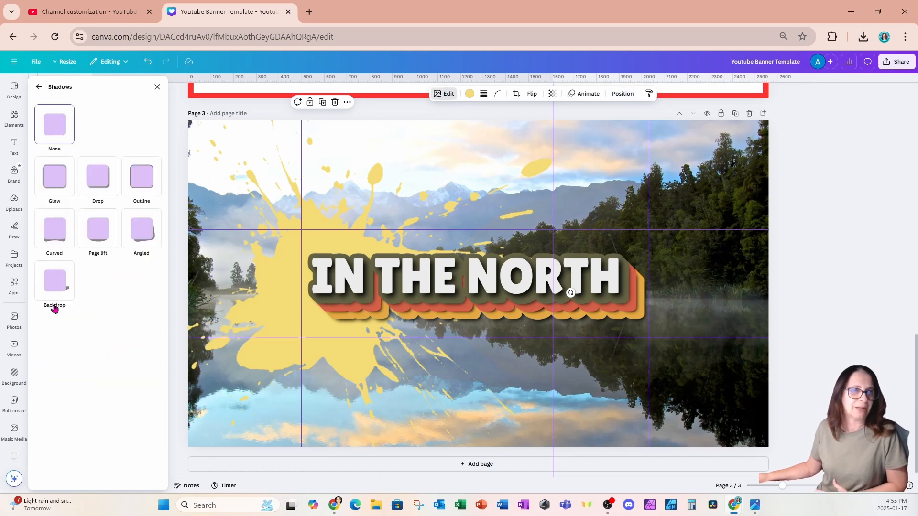
{"action": "left_click", "coordinate": [102, 190]}
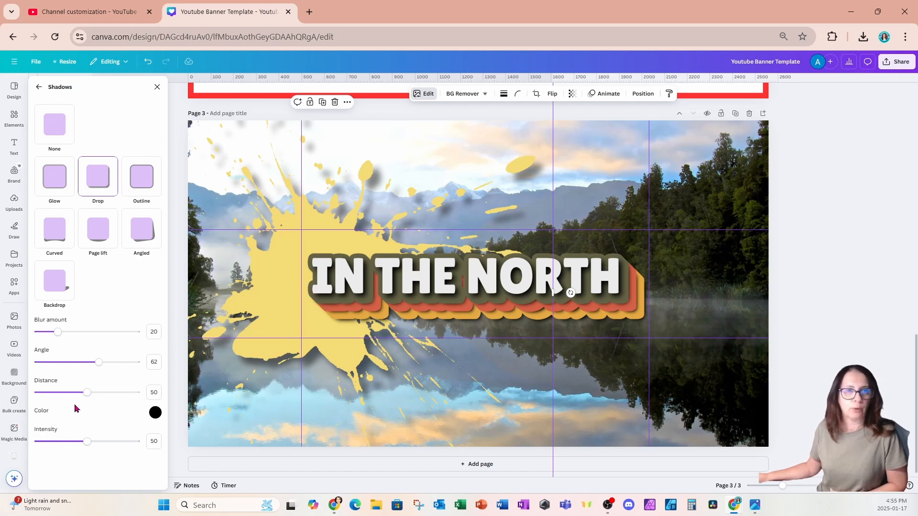
{"action": "left_click_drag", "start_coordinate": [233, 315], "coordinate": [248, 311]}
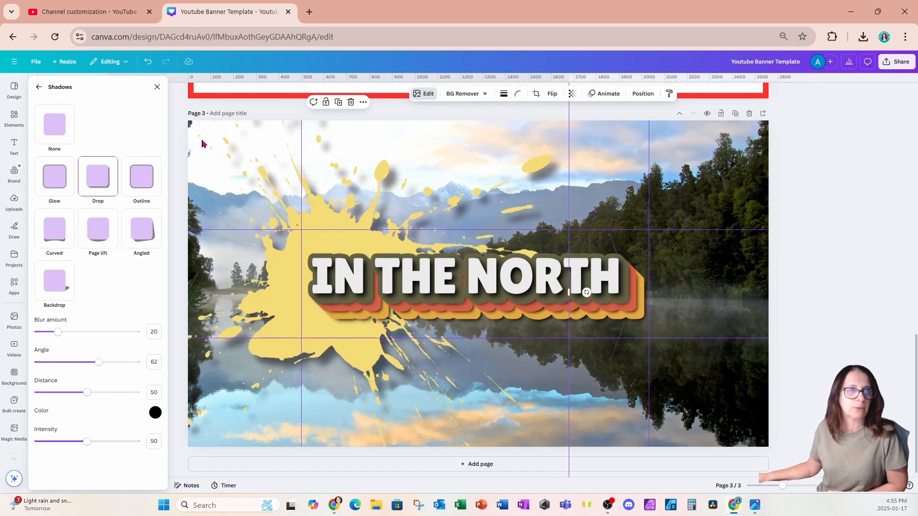
{"action": "left_click", "coordinate": [157, 87]}
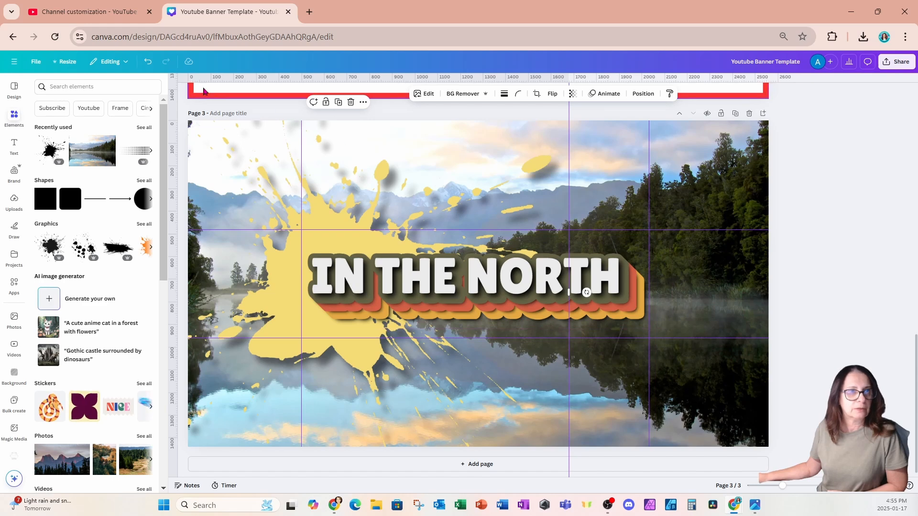
Close the Elements panel and select the lake background to review the finished banner
{"action": "left_click", "coordinate": [175, 86]}
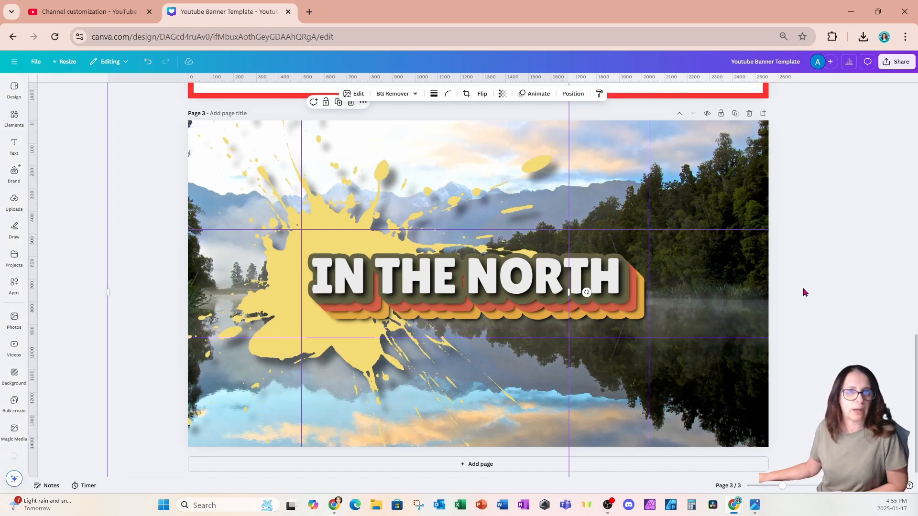
{"action": "scroll", "coordinate": [805, 293], "scroll_direction": "down", "scroll_amount": 1}
{"action": "scroll", "coordinate": [806, 293], "scroll_direction": "up", "scroll_amount": 1}
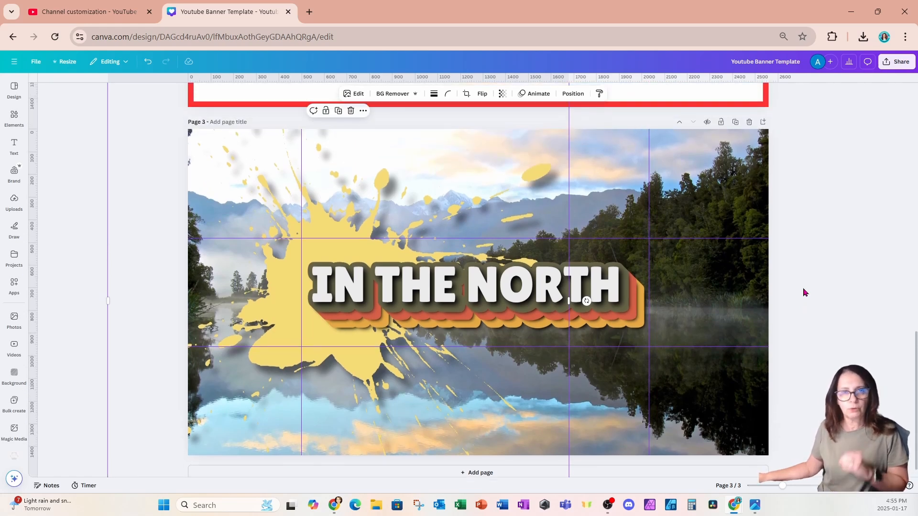
{"action": "left_click", "coordinate": [567, 338]}
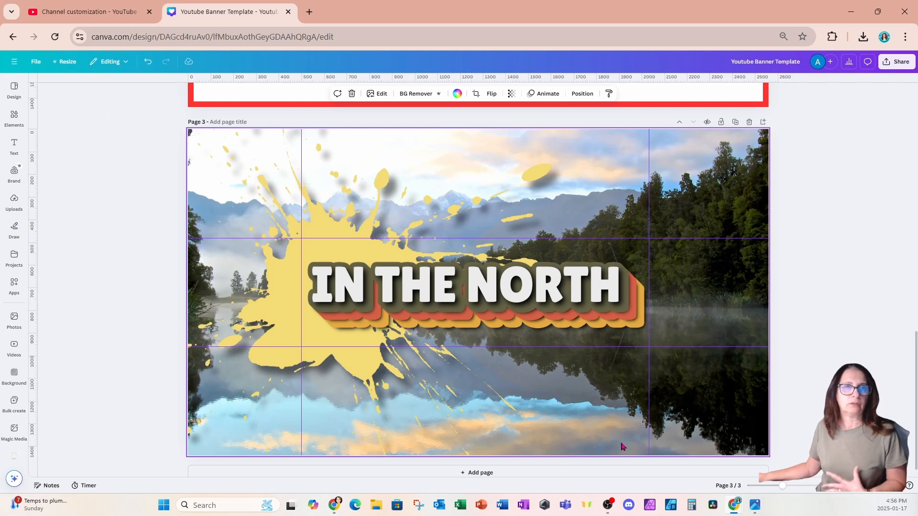
Download just the current page 3 banner as a 2560 × 1440 PNG
{"action": "left_click", "coordinate": [888, 67]}
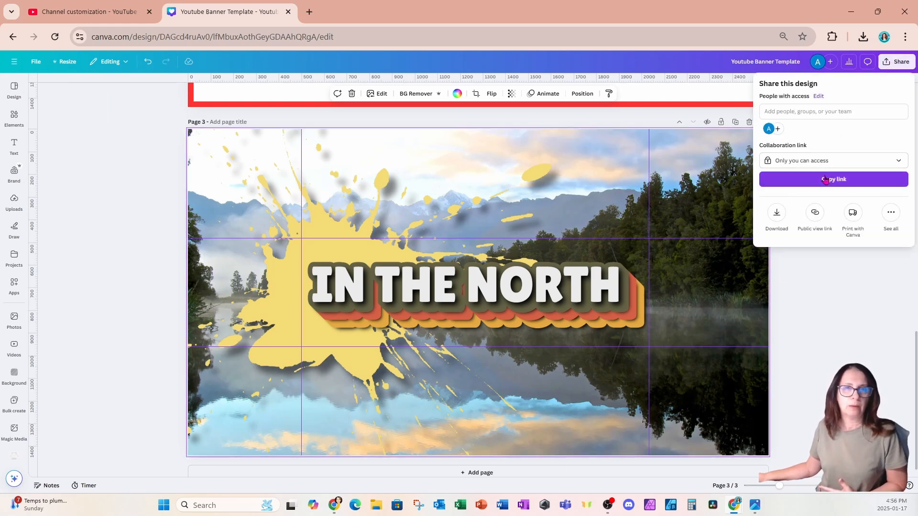
{"action": "left_click", "coordinate": [777, 215]}
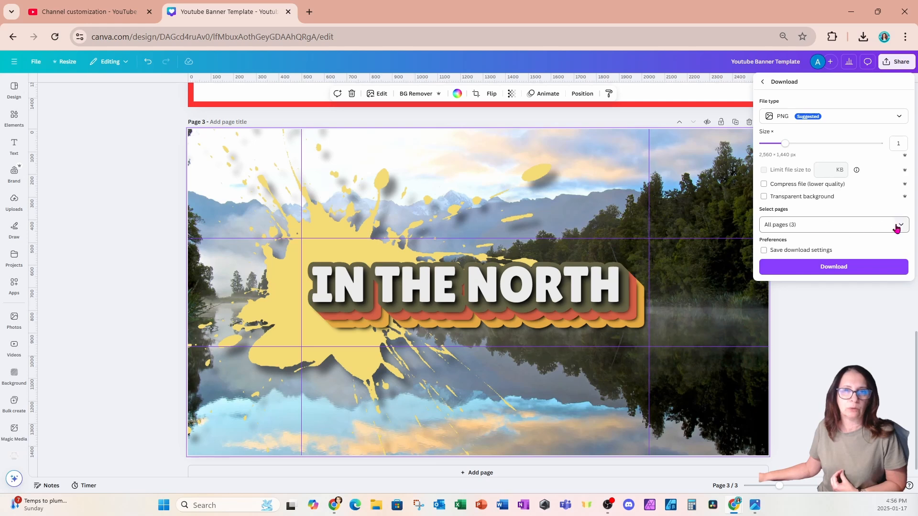
{"action": "left_click", "coordinate": [896, 228]}
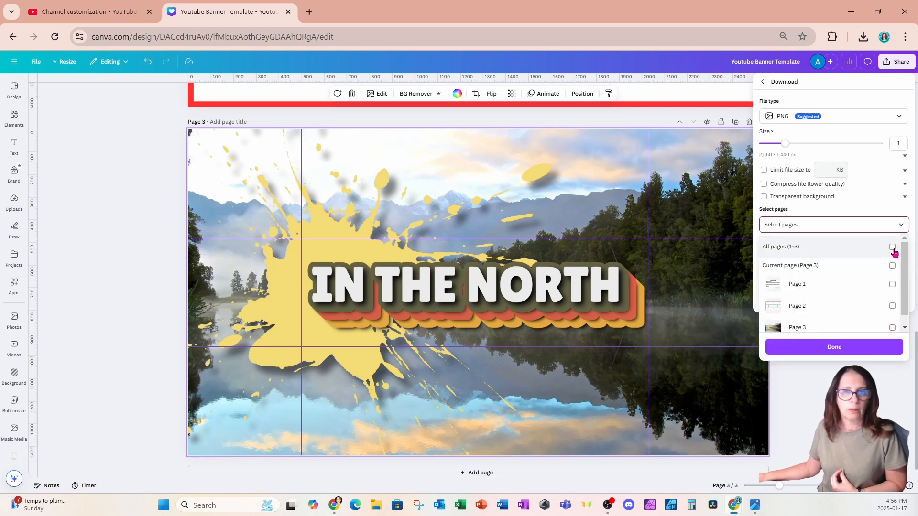
{"action": "left_click", "coordinate": [892, 266]}
{"action": "left_click", "coordinate": [833, 348]}
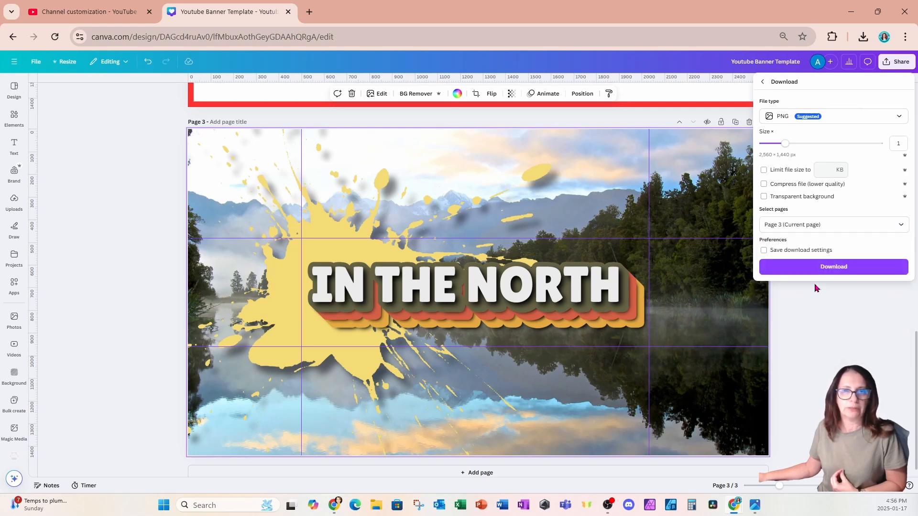
{"action": "left_click", "coordinate": [815, 268]}
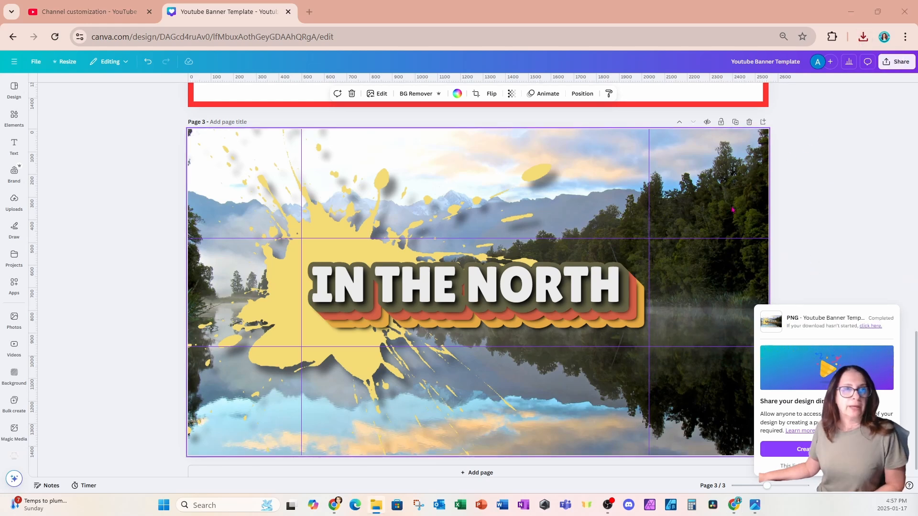
Go from the YouTube tab's channel page to the Customize channel profile settings and its banner section
{"action": "left_click", "coordinate": [99, 13]}
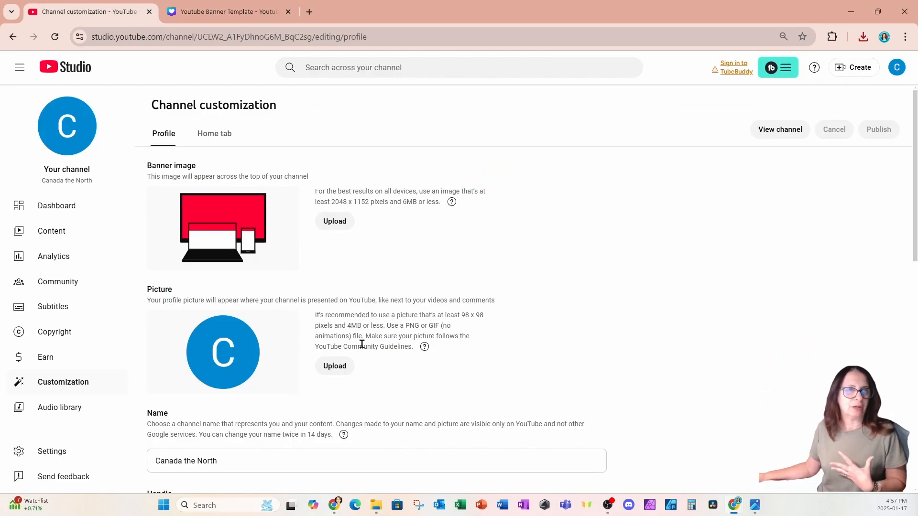
{"action": "left_click", "coordinate": [59, 145]}
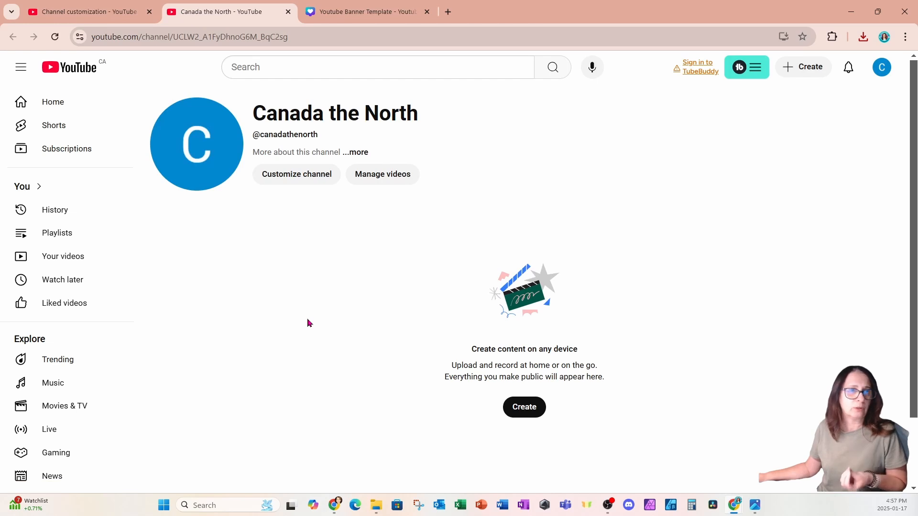
{"action": "left_click", "coordinate": [287, 177]}
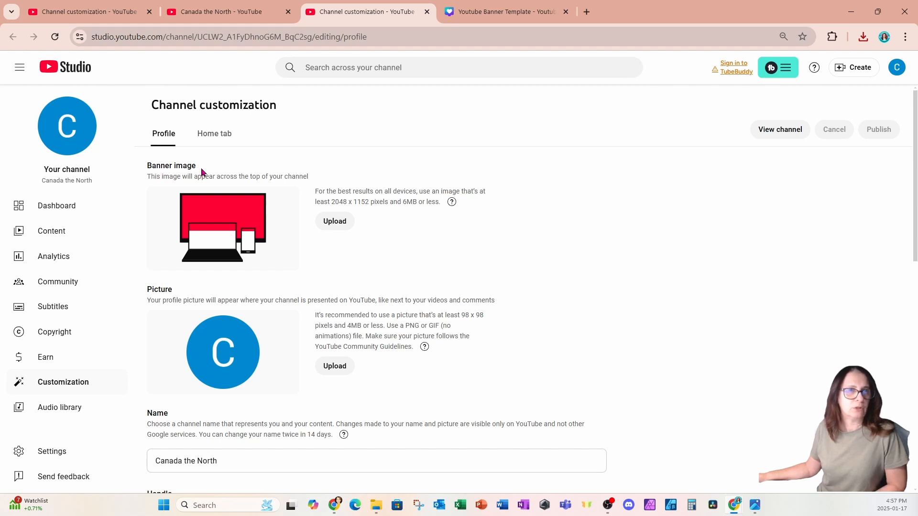
{"action": "left_click", "coordinate": [340, 225]}
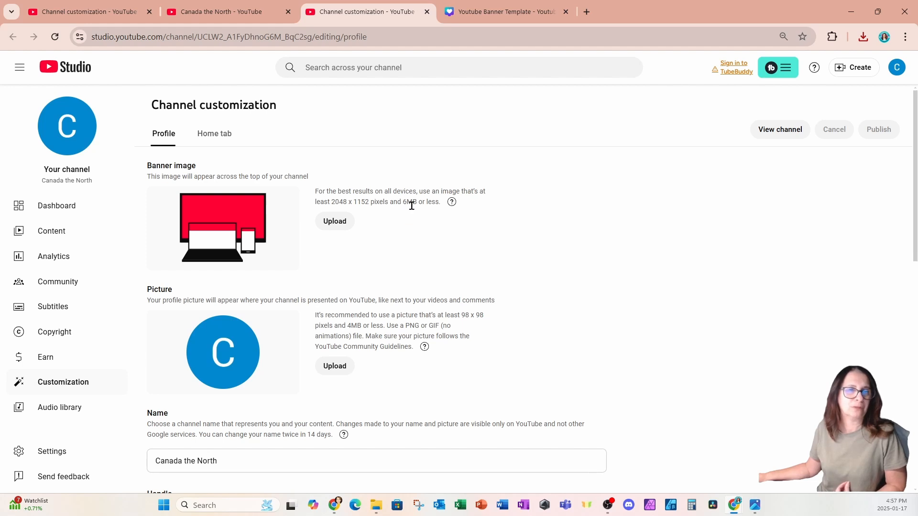
Upload the Youtube Banner Template image from Downloads as the channel banner art
{"action": "left_click", "coordinate": [335, 221]}
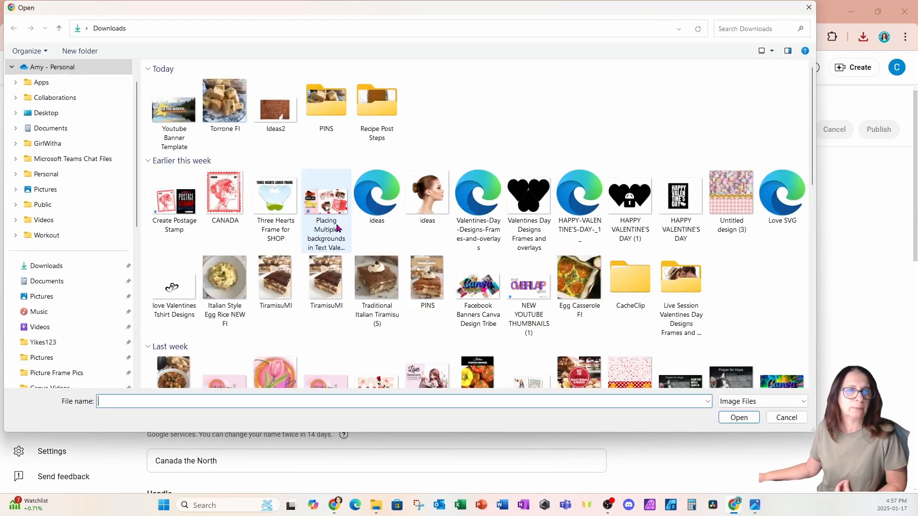
{"action": "left_click", "coordinate": [186, 120]}
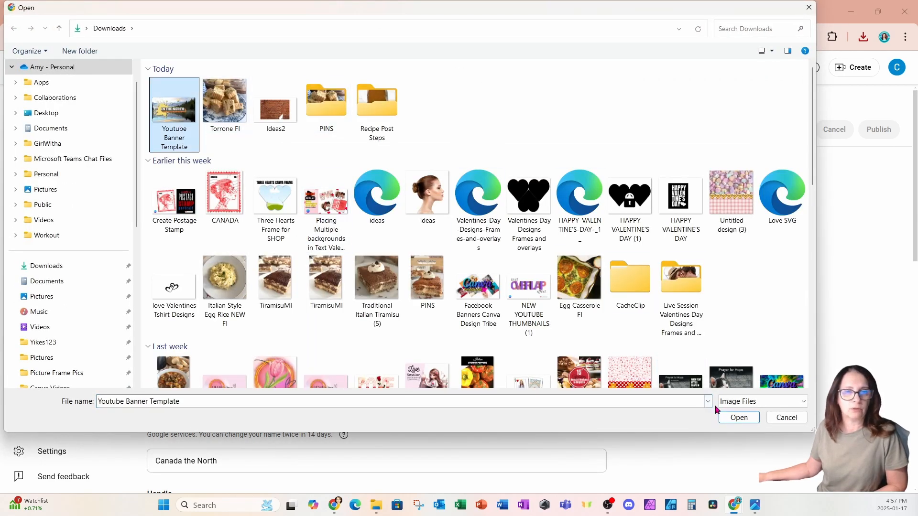
{"action": "left_click", "coordinate": [727, 419]}
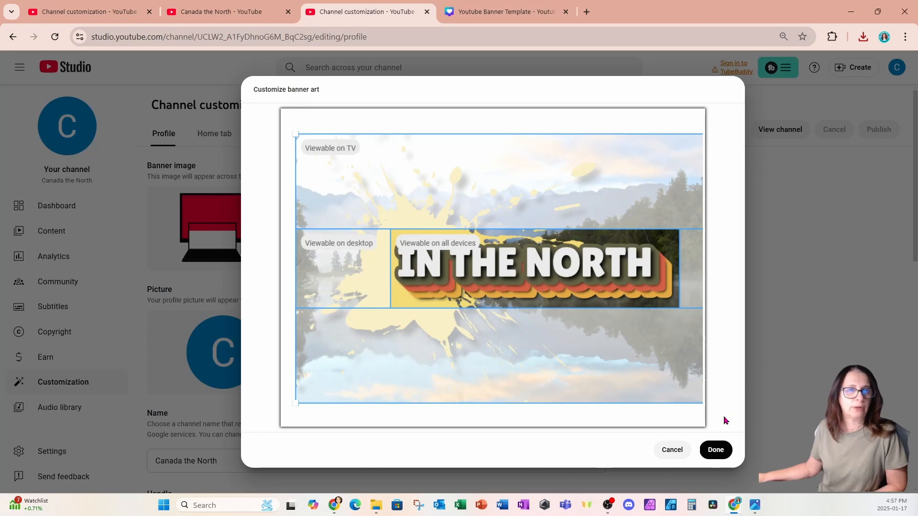